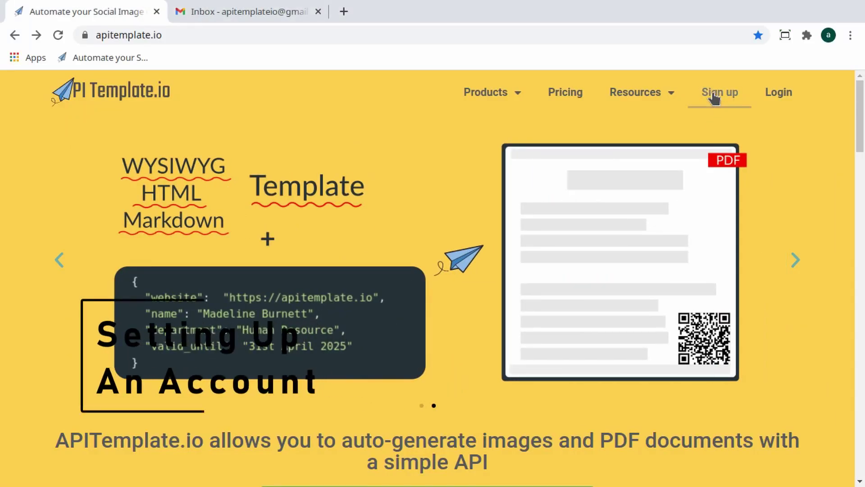
- Open the APITemplate.io sign-up form and enter the account holder's first and last name
{"action": "left_click", "coordinate": [720, 92]}
{"action": "left_click", "coordinate": [378, 223]}
{"action": "type", "text": "apitemplateio"}
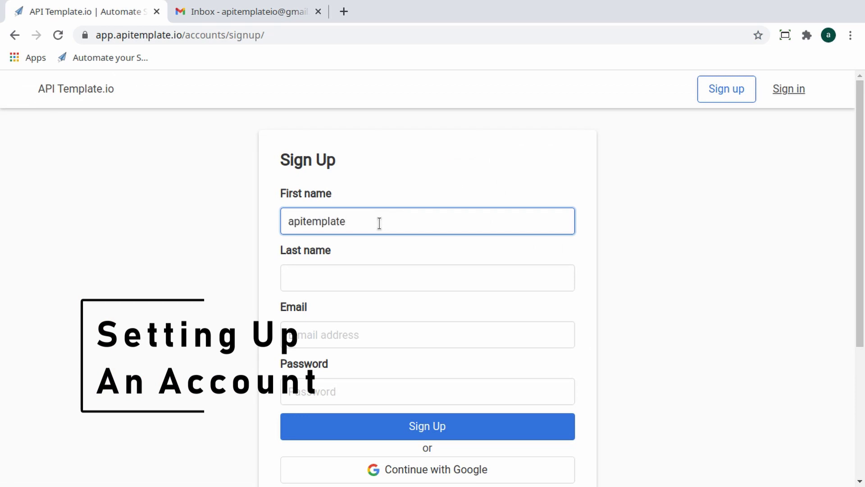
{"action": "key", "text": "Tab"}
{"action": "type", "text": "demo"}
{"action": "key", "text": "Tab"}
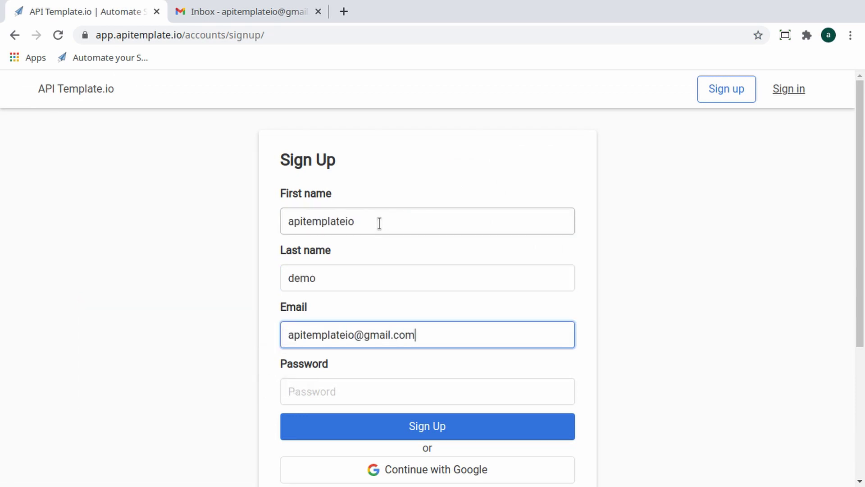
- Enter the account e-mail and password, submit, and check Gmail for the confirmation message
{"action": "key", "text": "Tab"}
{"action": "type", "text": "apitemplat"}
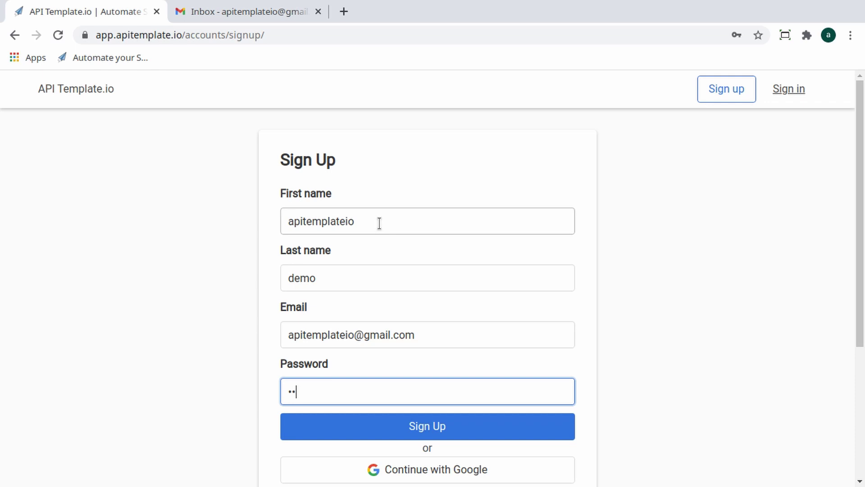
{"action": "left_click", "coordinate": [455, 434]}
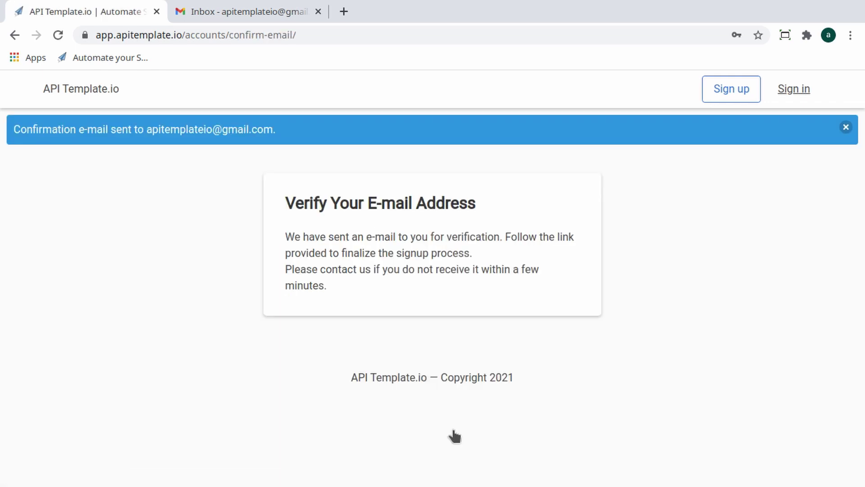
{"action": "left_click", "coordinate": [266, 12]}
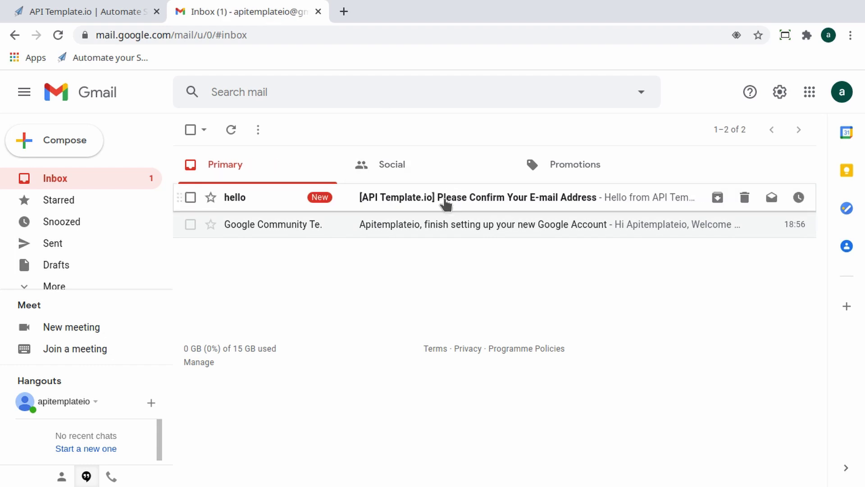
- Confirm the address via the e-mail link, sign in with the account credentials, and open Manage Templates
{"action": "left_click", "coordinate": [444, 198]}
{"action": "left_click", "coordinate": [487, 292]}
{"action": "left_click", "coordinate": [486, 268]}
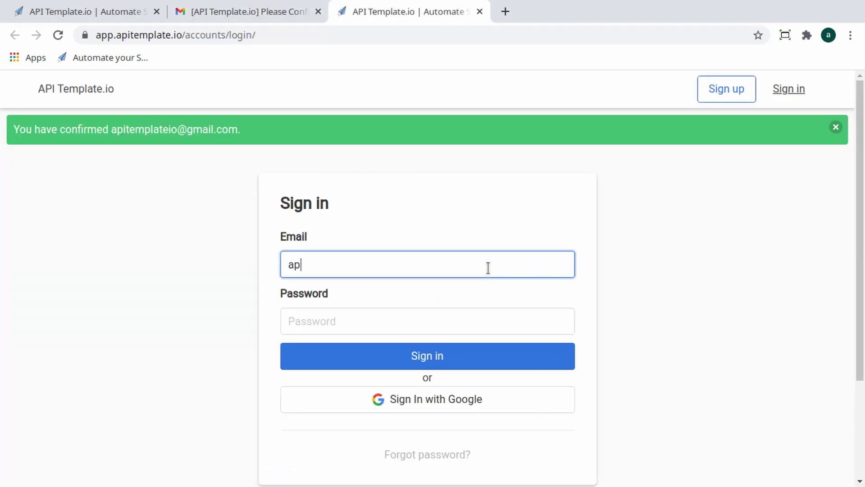
{"action": "key", "text": "Tab"}
{"action": "type", "text": "********"}
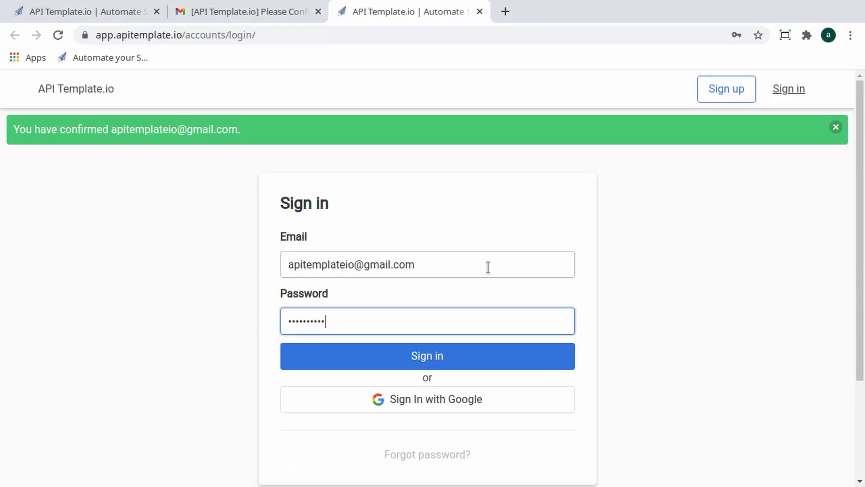
{"action": "key", "text": "Return"}
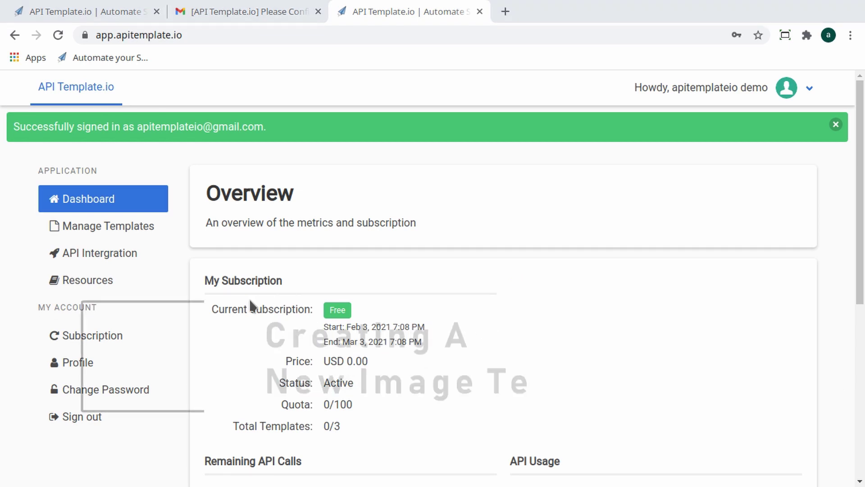
{"action": "left_click", "coordinate": [94, 230]}
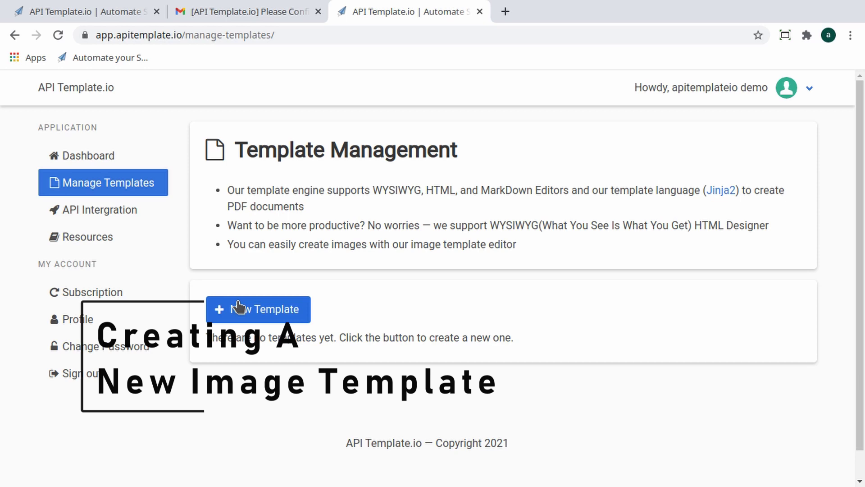
- Start a new template and name it 'Positive Quote'
{"action": "left_click", "coordinate": [233, 309]}
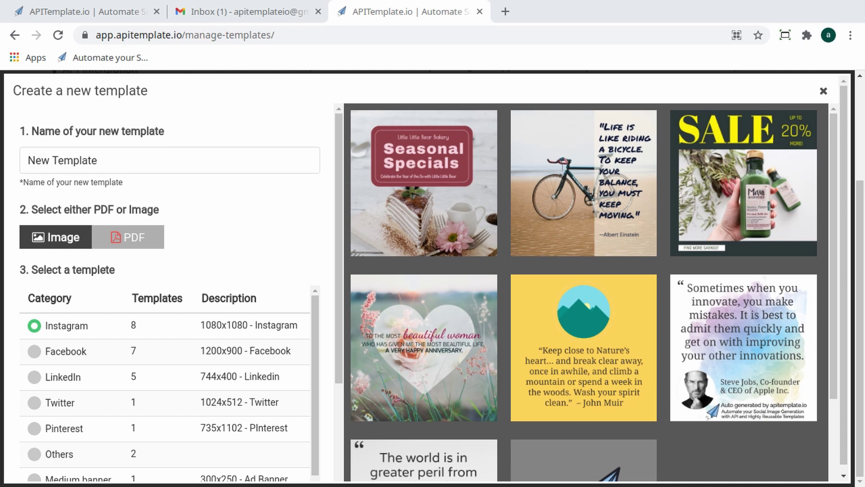
{"action": "left_click", "coordinate": [125, 159]}
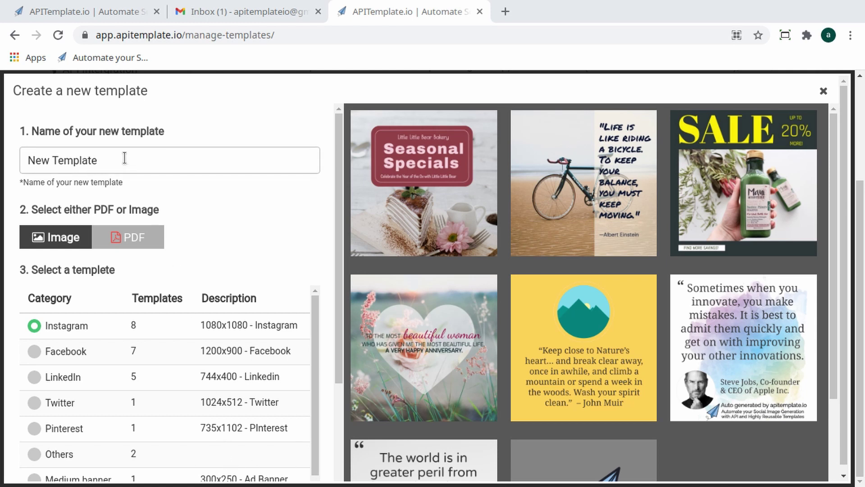
{"action": "triple_click", "coordinate": [125, 159]}
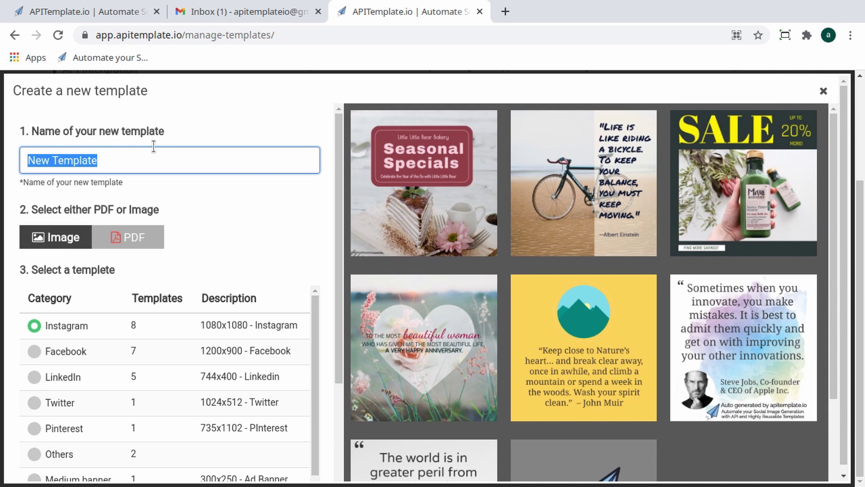
{"action": "type", "text": "Positi"}
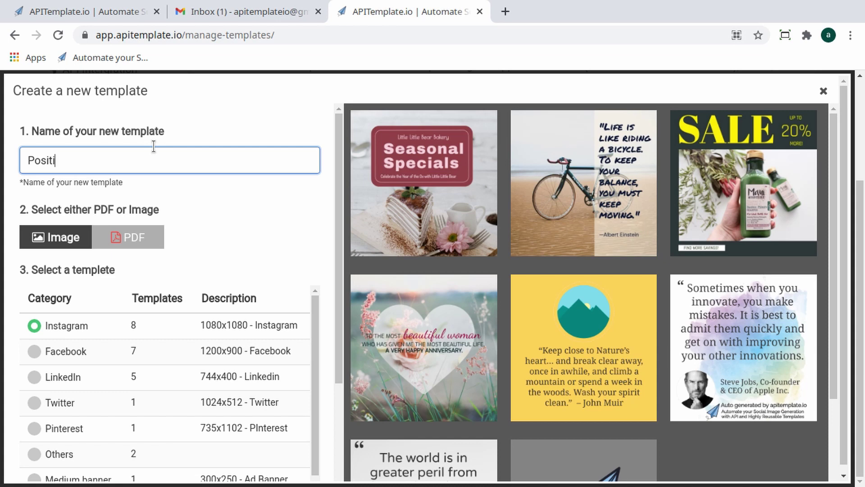
{"action": "type", "text": "ve Quote"}
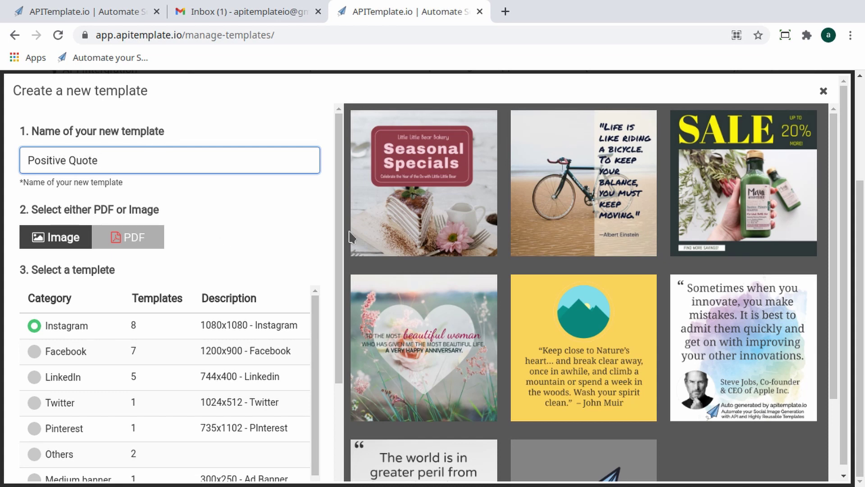
- Choose the Instagram 1080x1080 blank paper-plane design and create the template
{"action": "scroll", "coordinate": [439, 211], "scroll_direction": "down", "scroll_amount": 2}
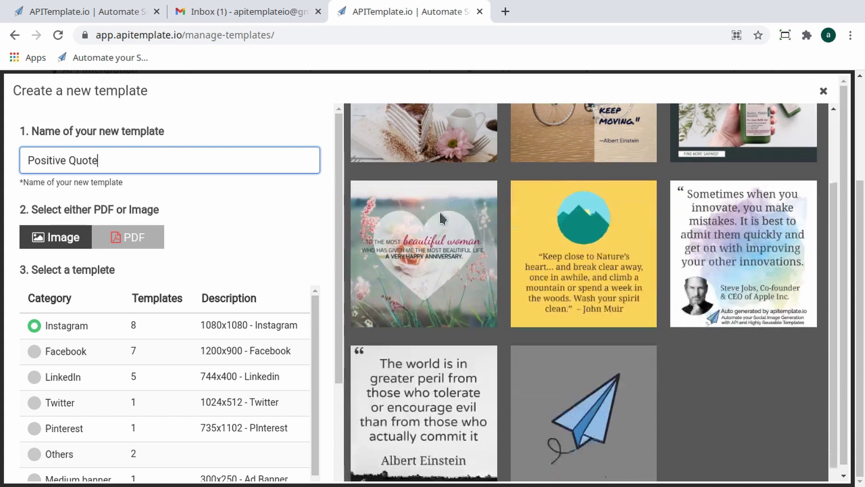
{"action": "left_click", "coordinate": [69, 352]}
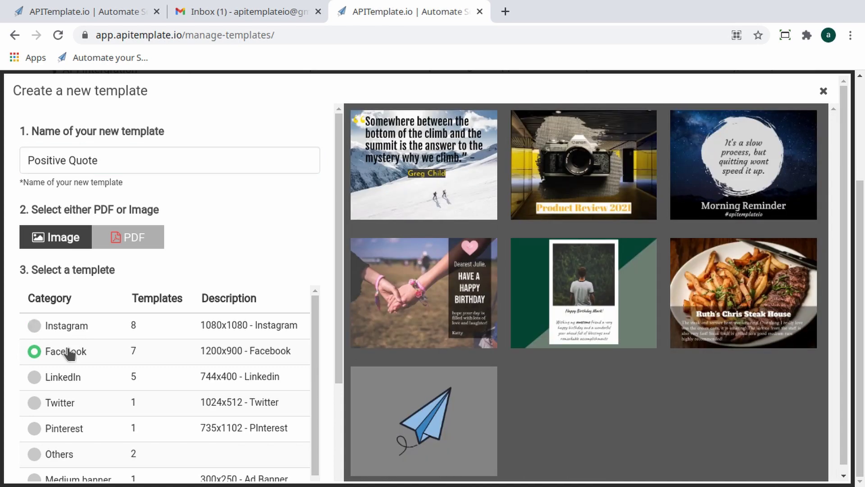
{"action": "left_click", "coordinate": [53, 381]}
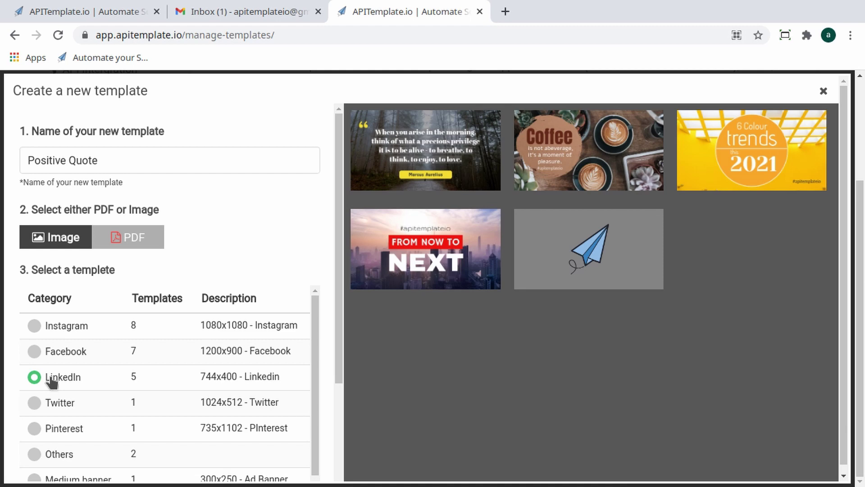
{"action": "left_click", "coordinate": [55, 328]}
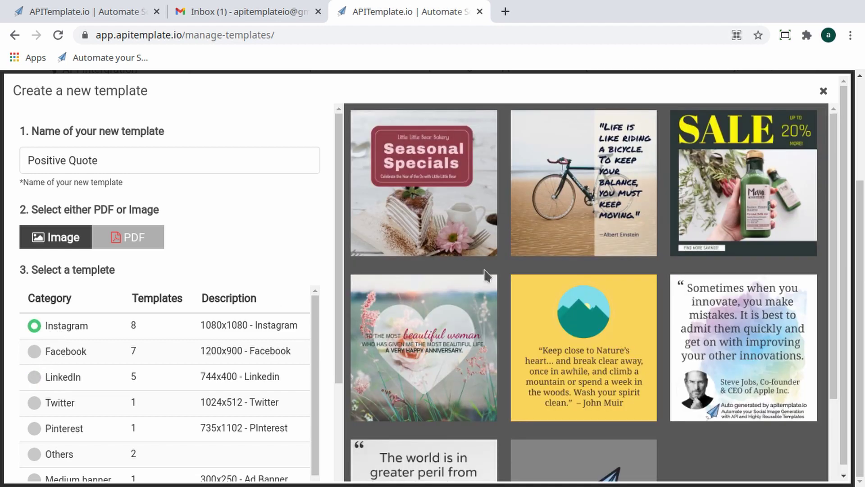
{"action": "scroll", "coordinate": [487, 266], "scroll_direction": "down", "scroll_amount": 3}
{"action": "left_click", "coordinate": [606, 376]}
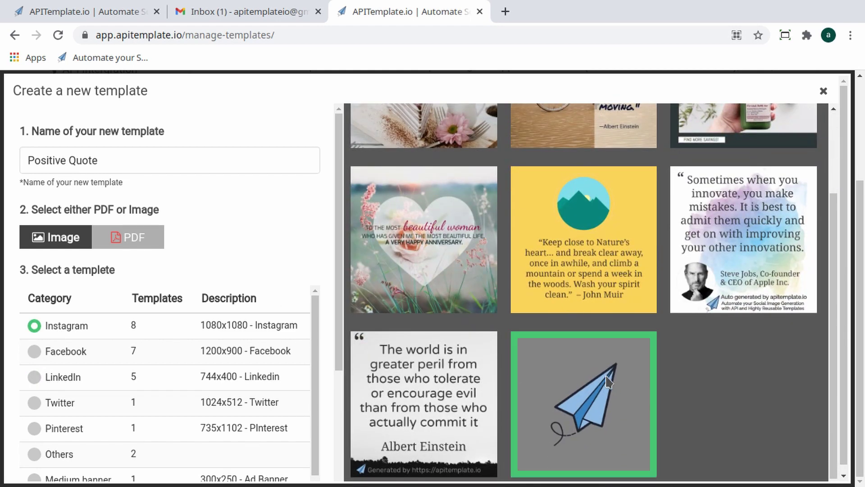
{"action": "scroll", "coordinate": [282, 271], "scroll_direction": "down", "scroll_amount": 3}
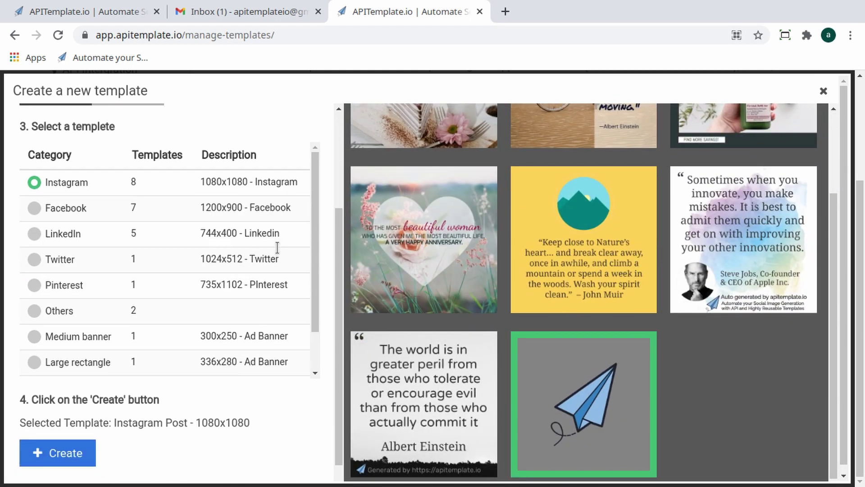
{"action": "left_click", "coordinate": [57, 453]}
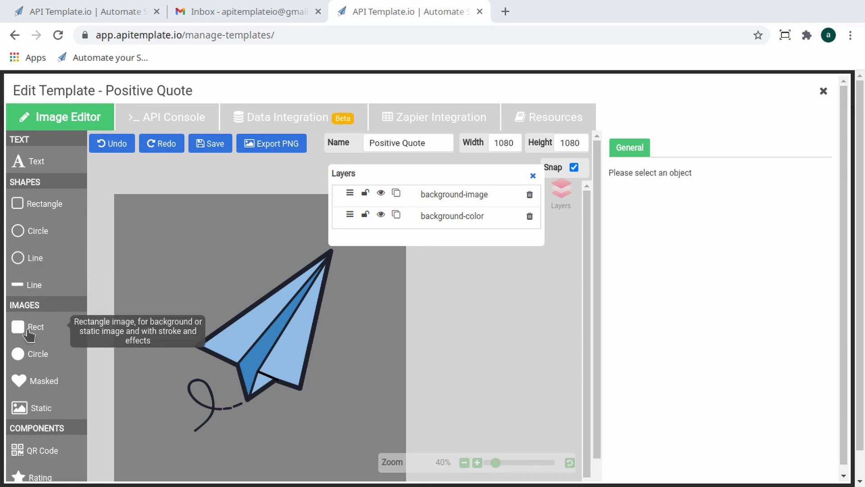
- Place the paper-plane image below the background colour, then duplicate it and move the copy to X 330, Y 80
{"action": "left_click", "coordinate": [199, 301]}
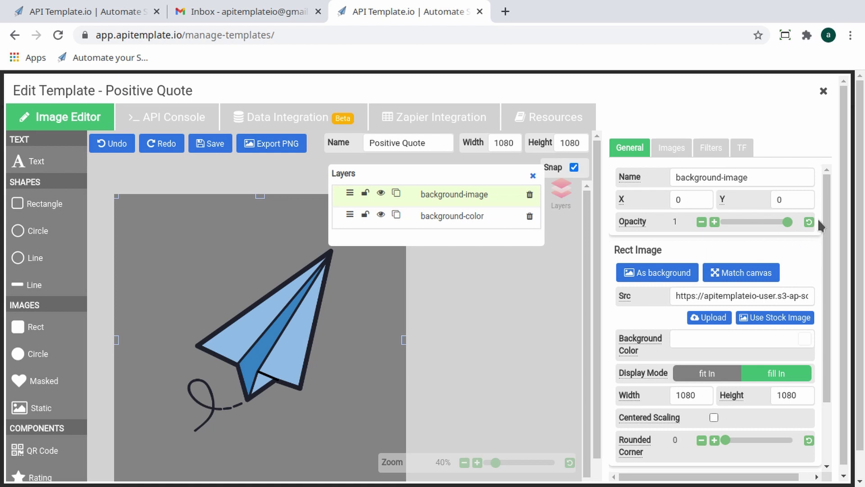
{"action": "mouse_move", "coordinate": [826, 223]}
{"action": "left_mouse_down"}
{"action": "mouse_move", "coordinate": [833, 256]}
{"action": "mouse_move", "coordinate": [837, 206]}
{"action": "left_mouse_up"}
{"action": "left_click", "coordinate": [533, 175]}
{"action": "left_click", "coordinate": [558, 195]}
{"action": "mouse_move", "coordinate": [444, 195]}
{"action": "left_mouse_down"}
{"action": "mouse_move", "coordinate": [444, 216]}
{"action": "mouse_move", "coordinate": [444, 193]}
{"action": "left_mouse_up"}
{"action": "left_click", "coordinate": [395, 193]}
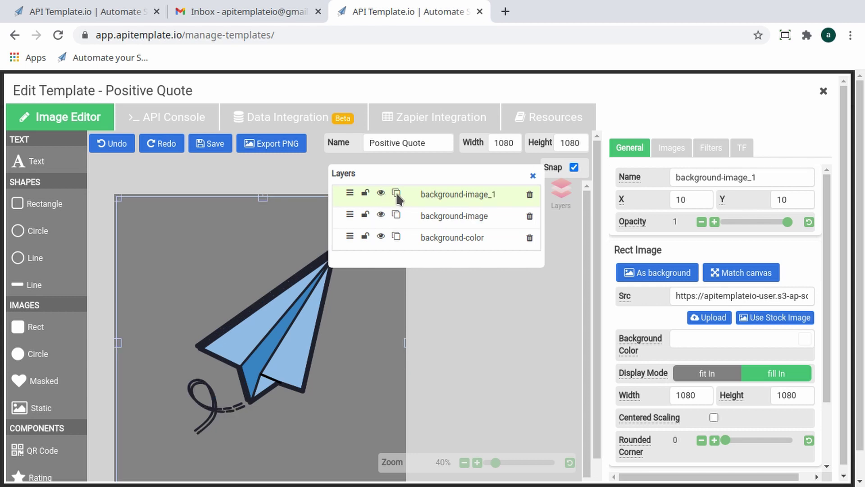
{"action": "left_click_drag", "start_coordinate": [262, 260], "coordinate": [284, 355]}
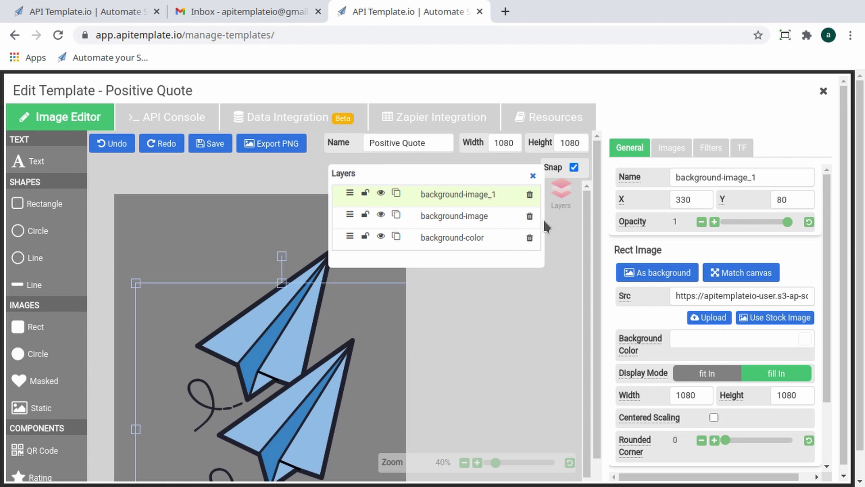
- Delete the plane copy, paper-plane and background-colour layers
{"action": "left_click", "coordinate": [530, 195]}
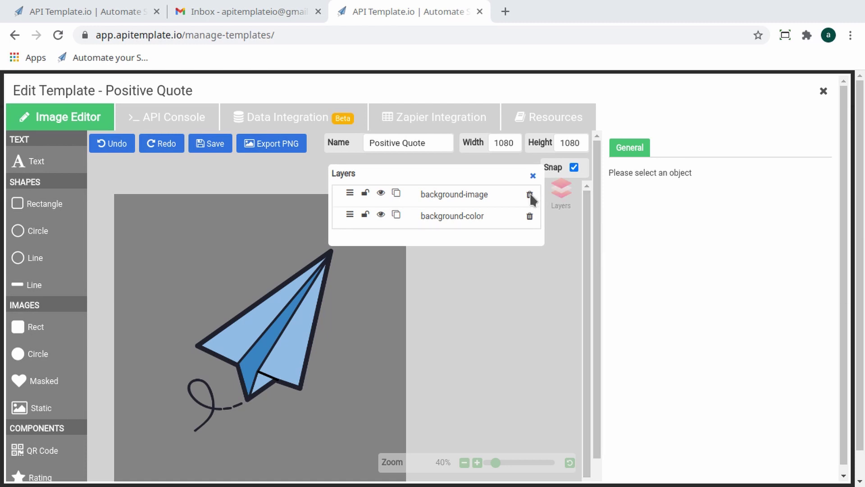
{"action": "left_click", "coordinate": [530, 195]}
{"action": "left_click", "coordinate": [529, 195]}
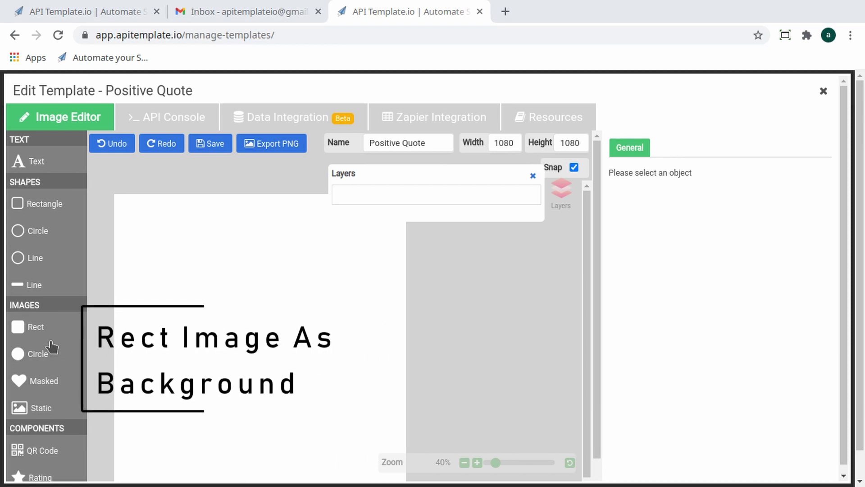
- Add a Rect image and set it as a 1080×1080 background at X 0, Y 0
{"action": "left_click", "coordinate": [28, 331]}
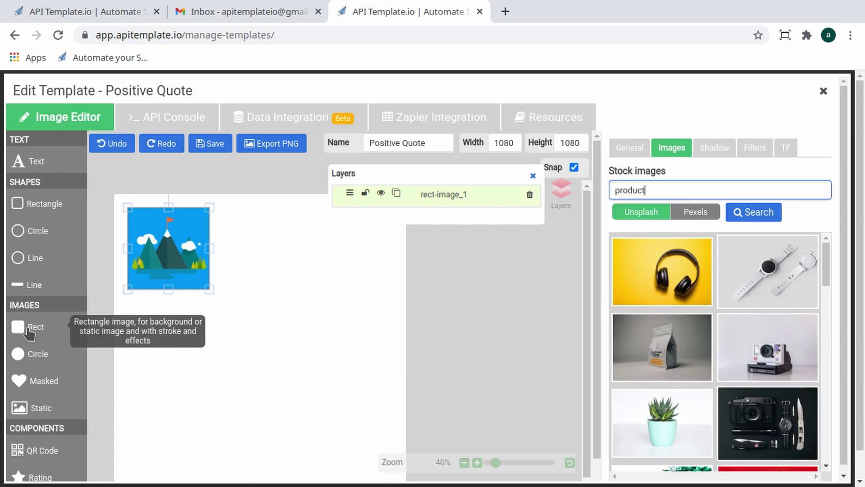
{"action": "left_click", "coordinate": [639, 148]}
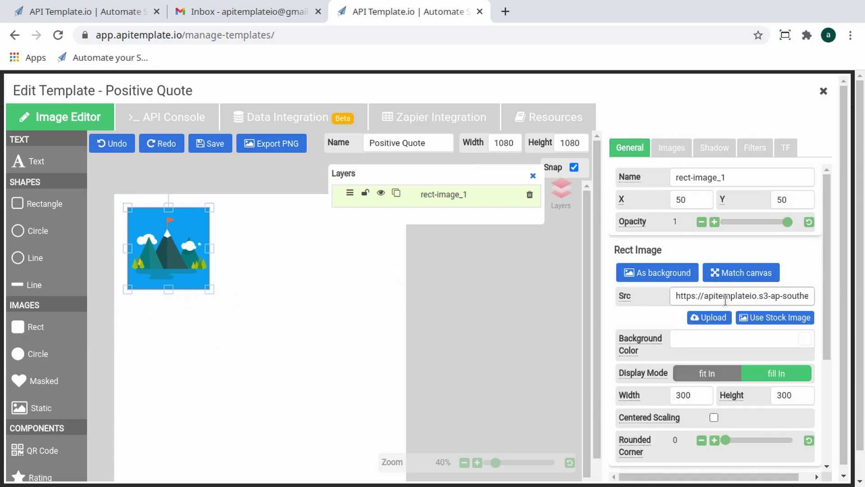
{"action": "left_click", "coordinate": [675, 273]}
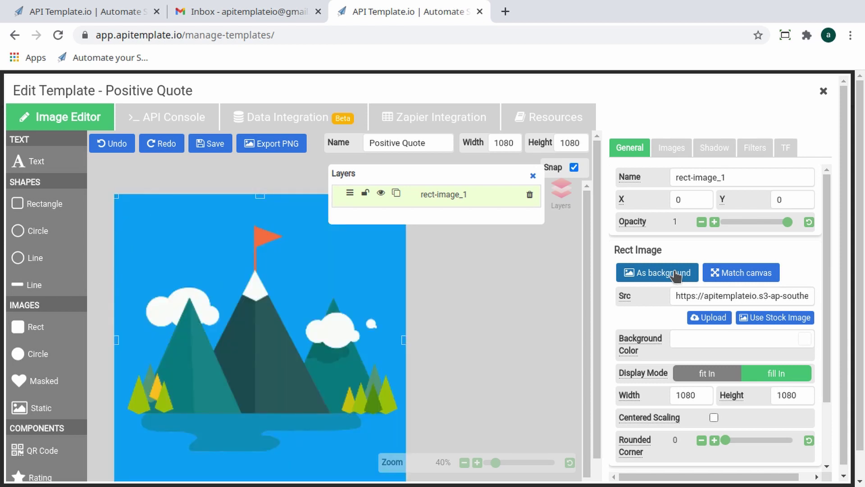
{"action": "scroll", "coordinate": [588, 293], "scroll_direction": "down", "scroll_amount": 1}
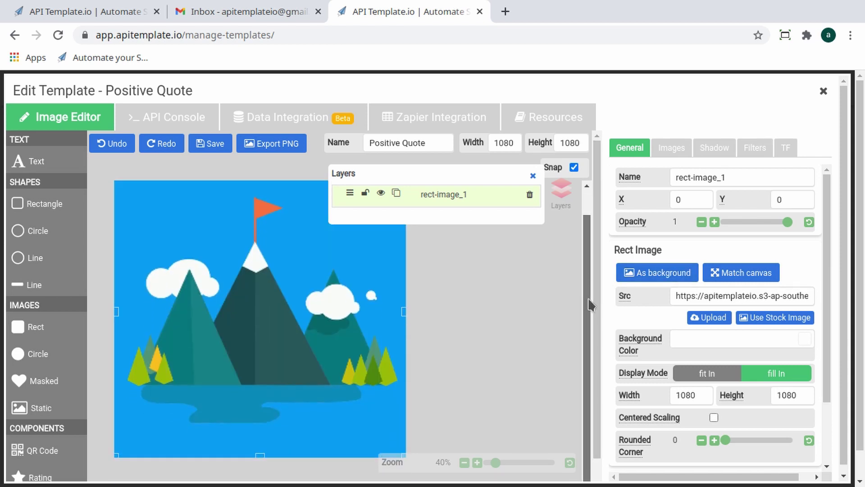
{"action": "left_click_drag", "start_coordinate": [587, 298], "coordinate": [585, 293]}
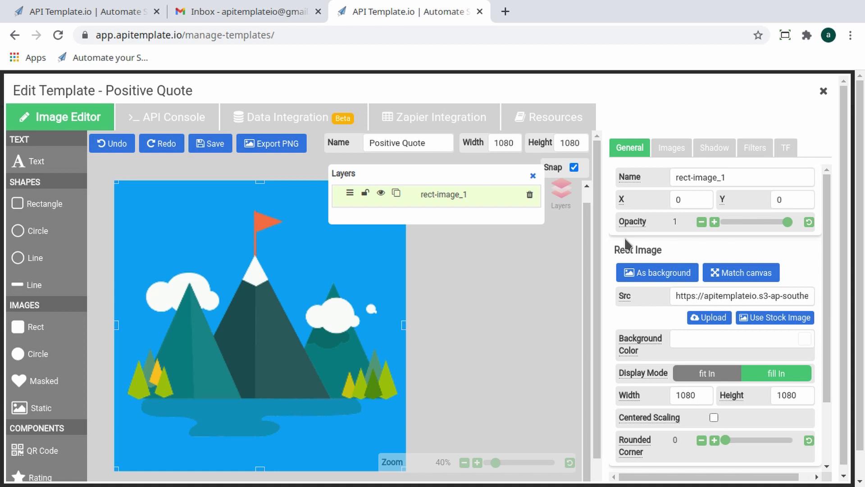
- Search stock images for 'forest' and apply the lake-forest photo to the background image
{"action": "left_click", "coordinate": [762, 317]}
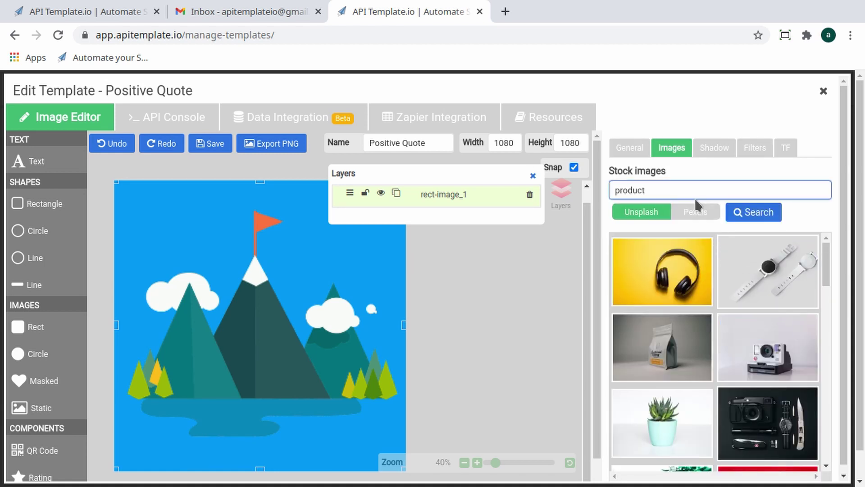
{"action": "double_click", "coordinate": [641, 193]}
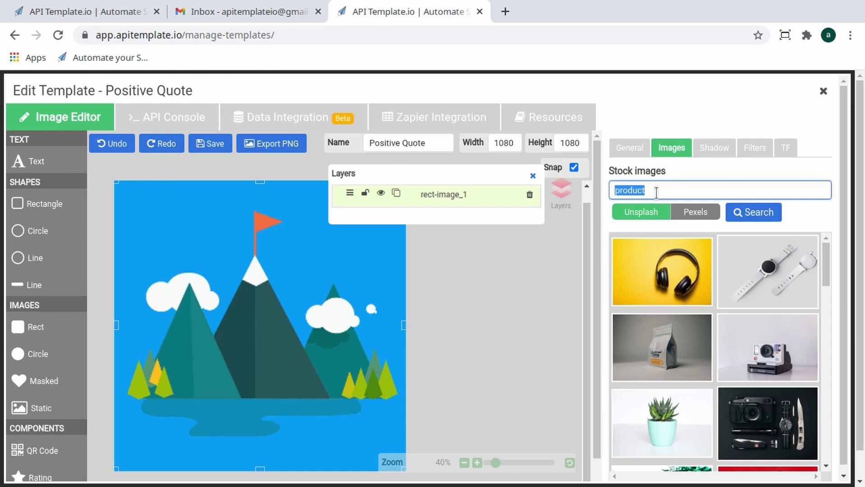
{"action": "left_click", "coordinate": [631, 151]}
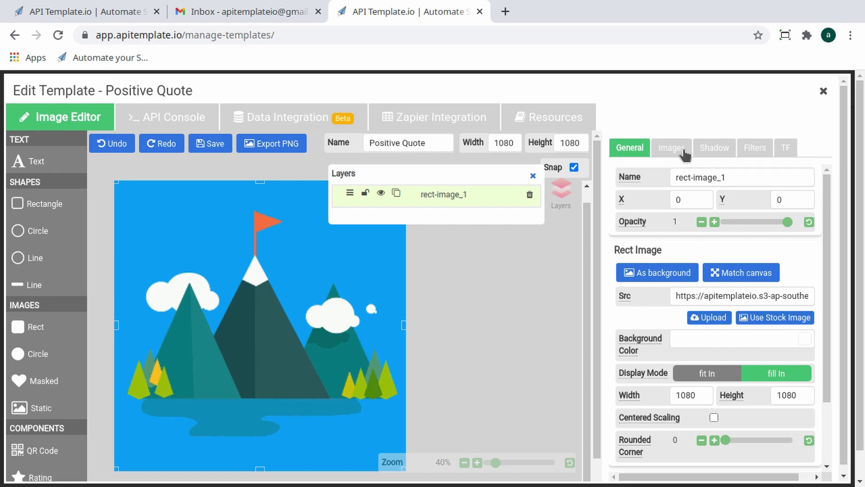
{"action": "left_click", "coordinate": [670, 154]}
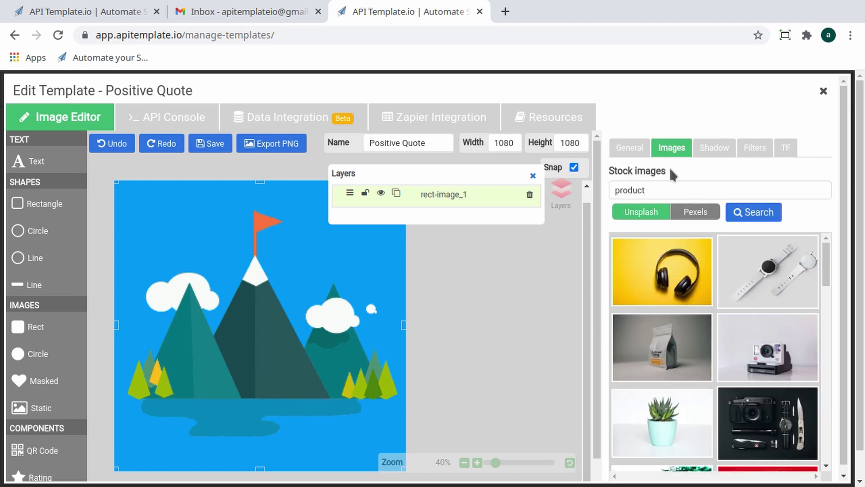
{"action": "double_click", "coordinate": [628, 191]}
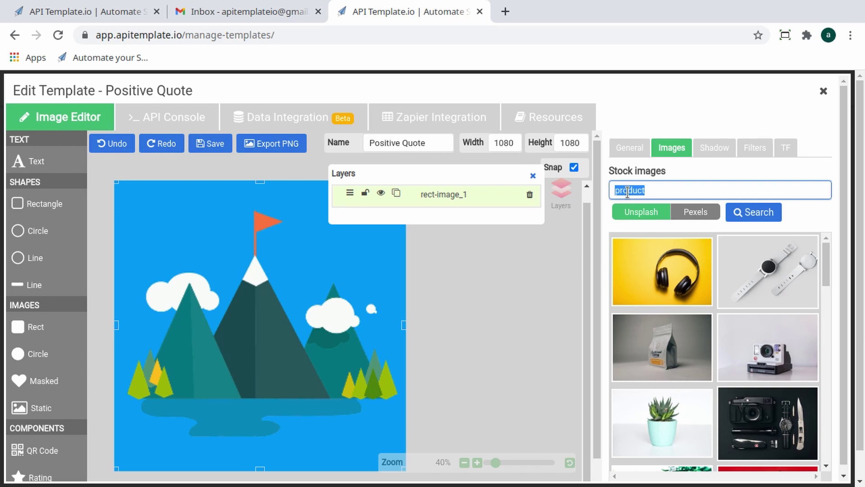
{"action": "type", "text": "forest"}
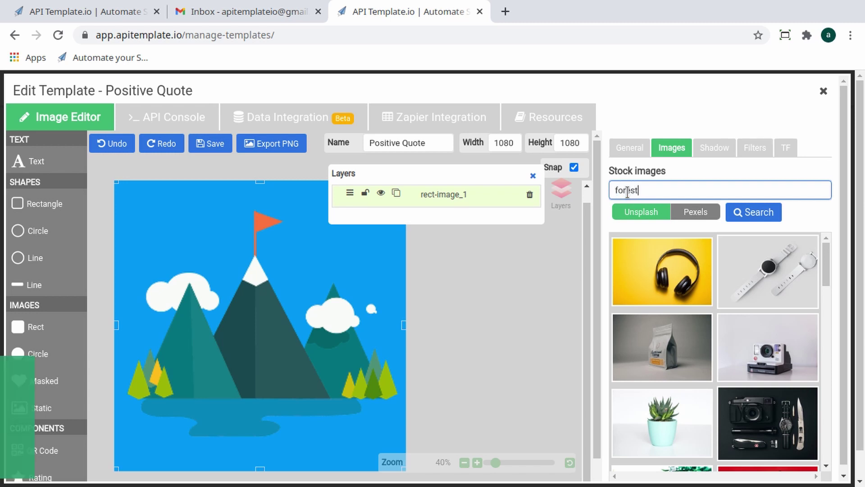
{"action": "key", "text": "Return"}
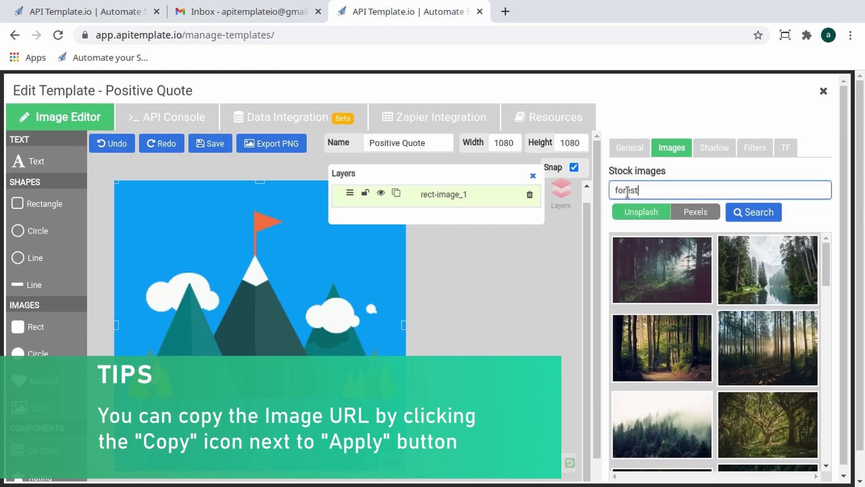
{"action": "left_click", "coordinate": [748, 252]}
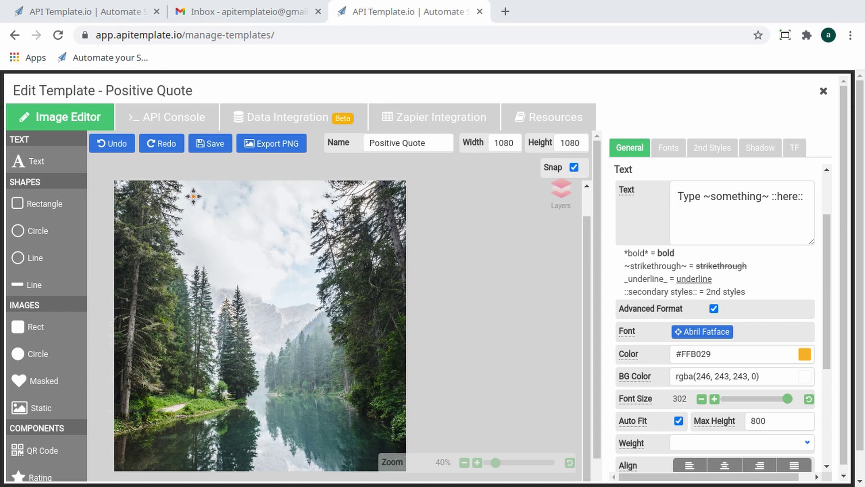
- Add a 'Type something here' text block at the canvas centre in the Abril Fatface font
{"action": "left_click", "coordinate": [36, 168]}
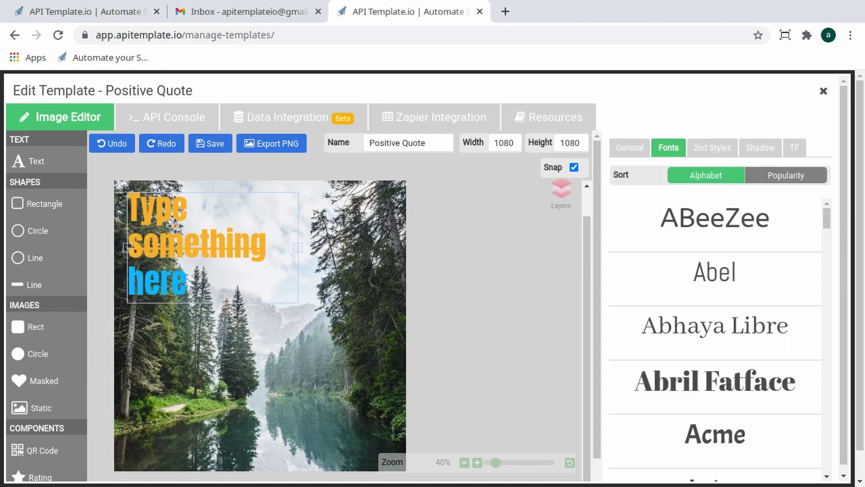
{"action": "left_click_drag", "start_coordinate": [234, 245], "coordinate": [276, 334]}
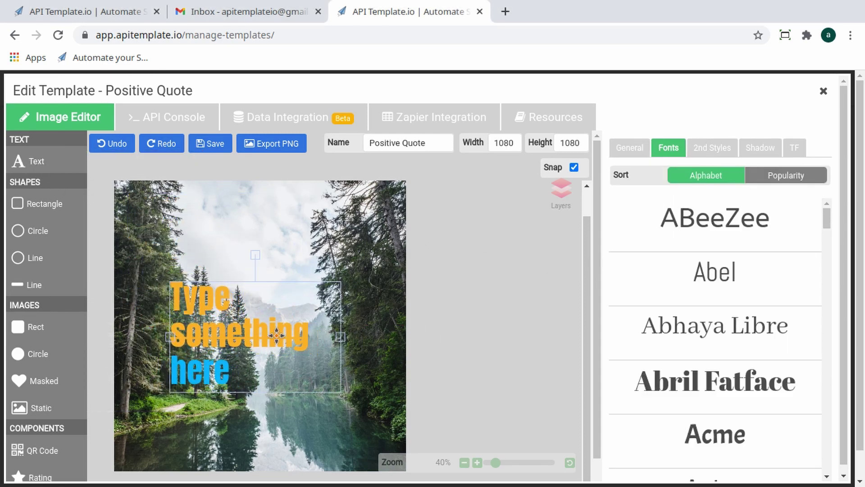
{"action": "left_click", "coordinate": [758, 391]}
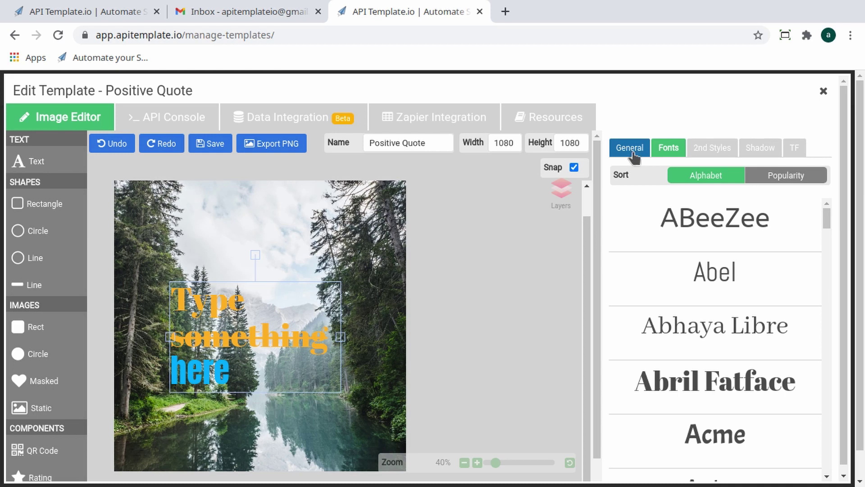
{"action": "scroll", "coordinate": [747, 276], "scroll_direction": "down", "scroll_amount": 15}
{"action": "scroll", "coordinate": [749, 278], "scroll_direction": "down", "scroll_amount": 8}
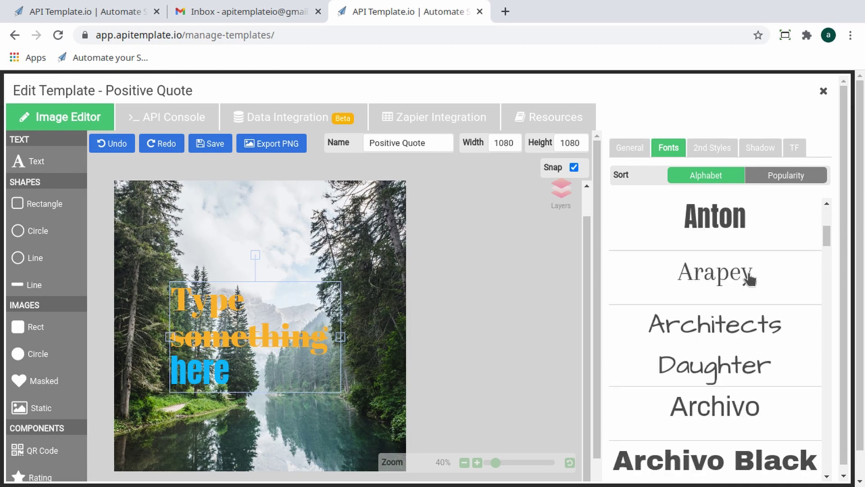
- Centre-align the text, enable Auto Fit, and set Max Height to 800
{"action": "left_click", "coordinate": [633, 154]}
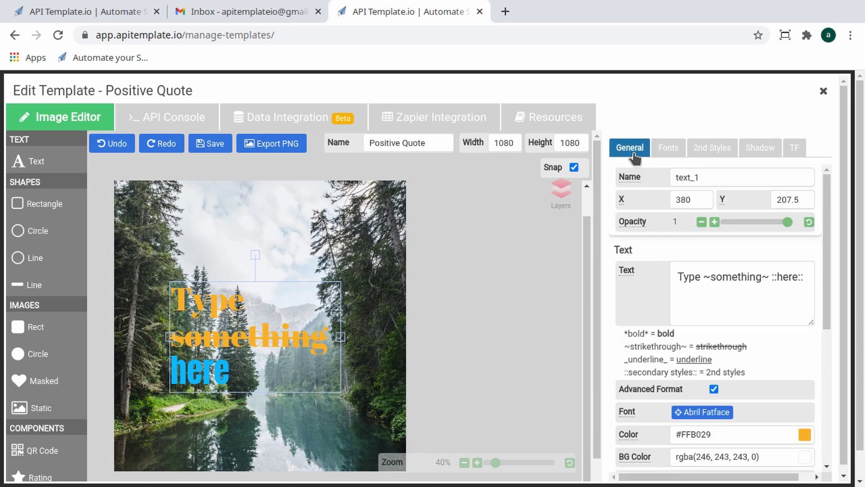
{"action": "scroll", "coordinate": [814, 348], "scroll_direction": "down", "scroll_amount": 3}
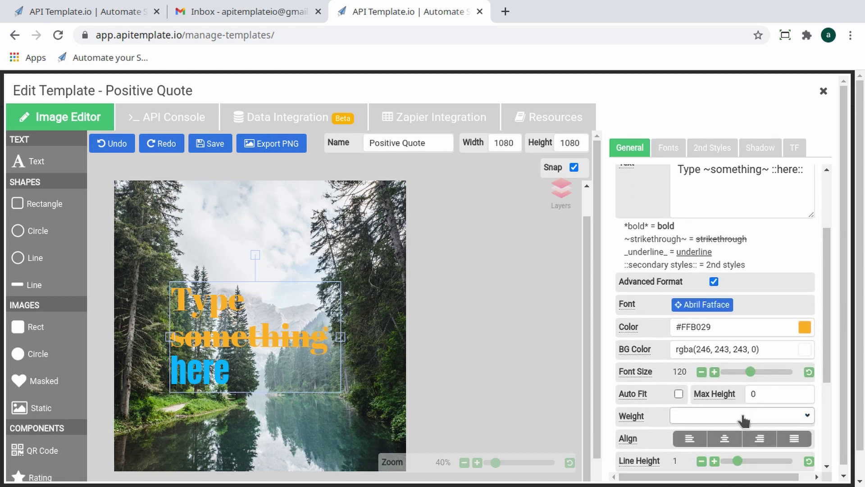
{"action": "left_click", "coordinate": [723, 439]}
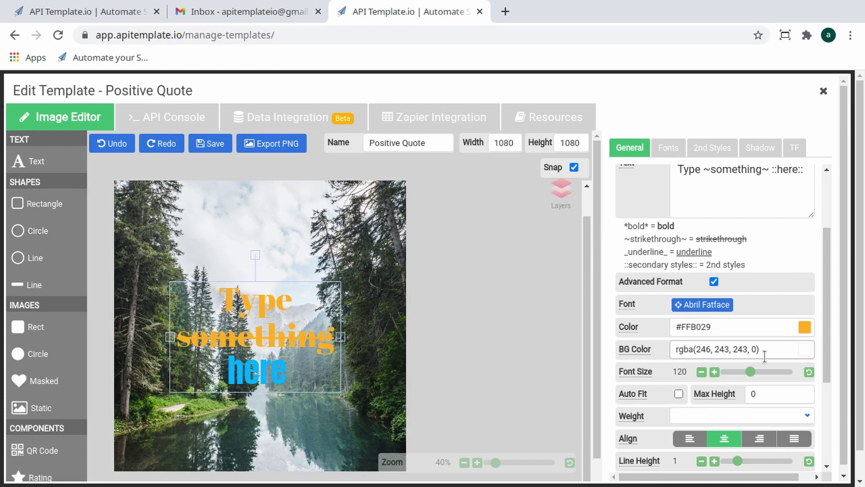
{"action": "scroll", "coordinate": [765, 356], "scroll_direction": "down", "scroll_amount": 3}
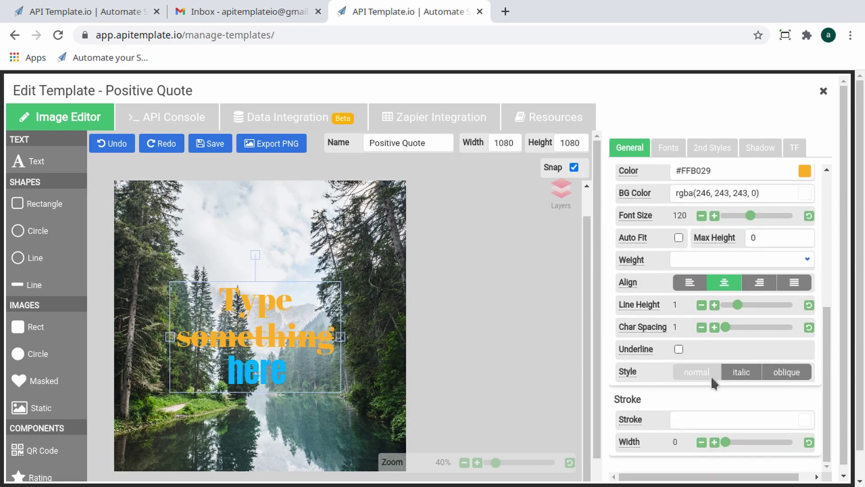
{"action": "scroll", "coordinate": [711, 375], "scroll_direction": "up", "scroll_amount": 1}
{"action": "left_click", "coordinate": [678, 273]}
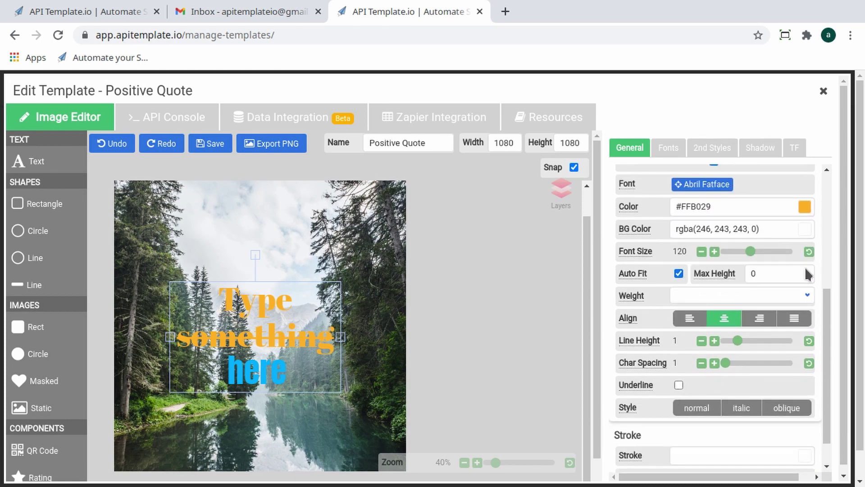
{"action": "double_click", "coordinate": [778, 273]}
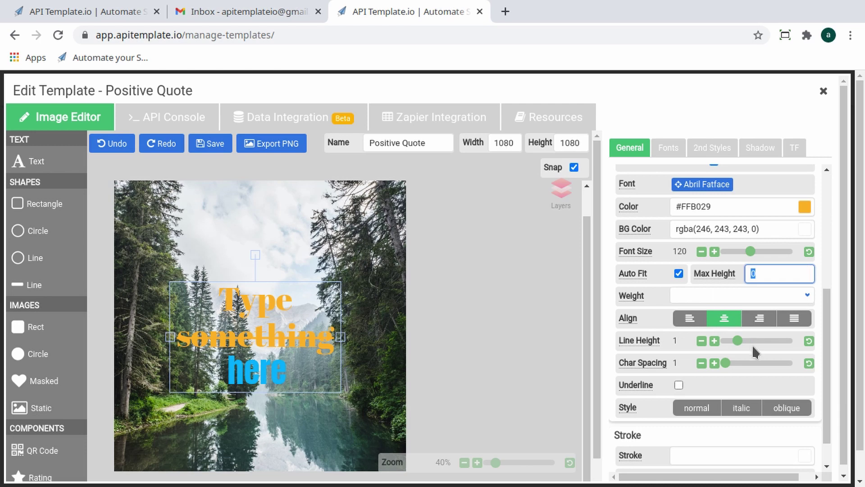
{"action": "type", "text": "800"}
{"action": "left_click", "coordinate": [816, 272]}
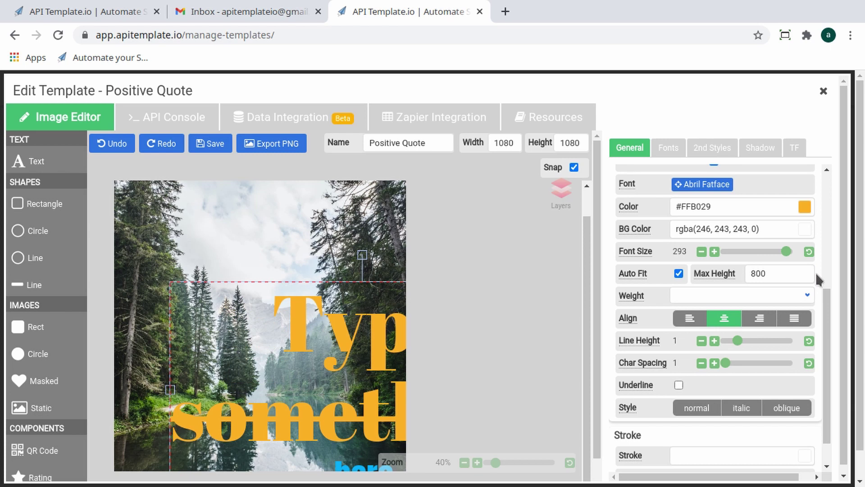
{"action": "scroll", "coordinate": [816, 272], "scroll_direction": "up", "scroll_amount": 4}
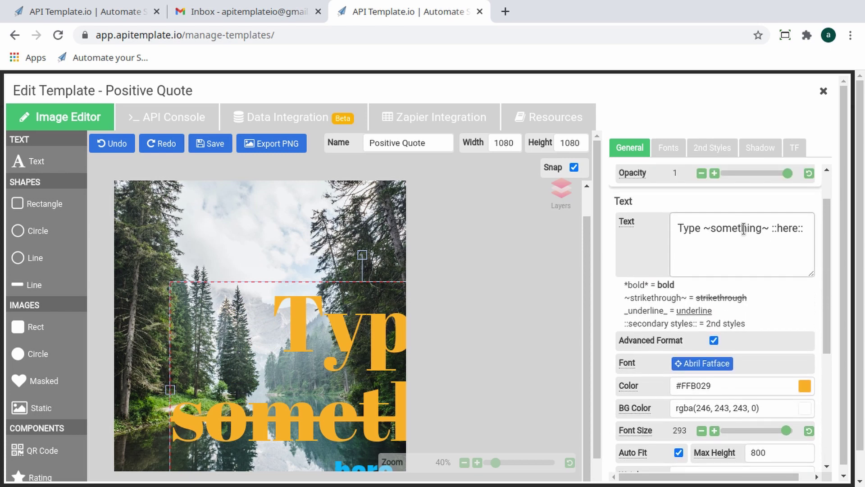
- Replace the sample text with the pasted travel-and-beauty quote
{"action": "left_click", "coordinate": [744, 229]}
{"action": "key", "text": "ctrl+a"}
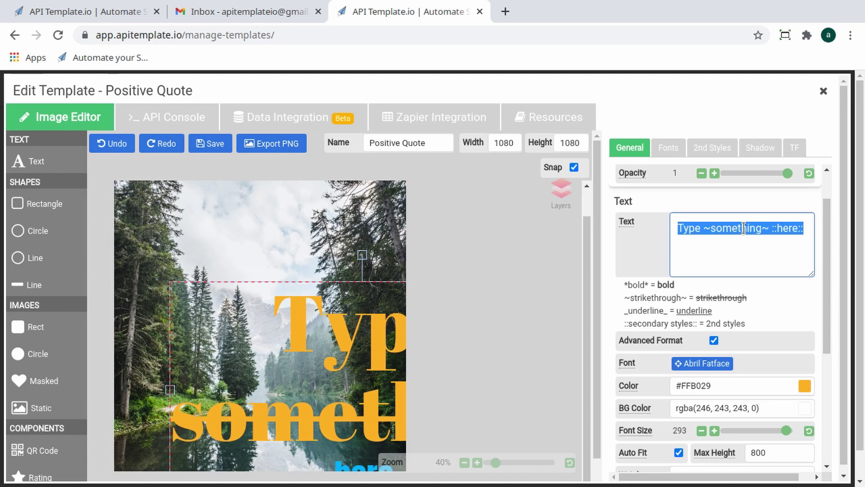
{"action": "key", "text": "ctrl+v"}
{"action": "left_click", "coordinate": [766, 291]}
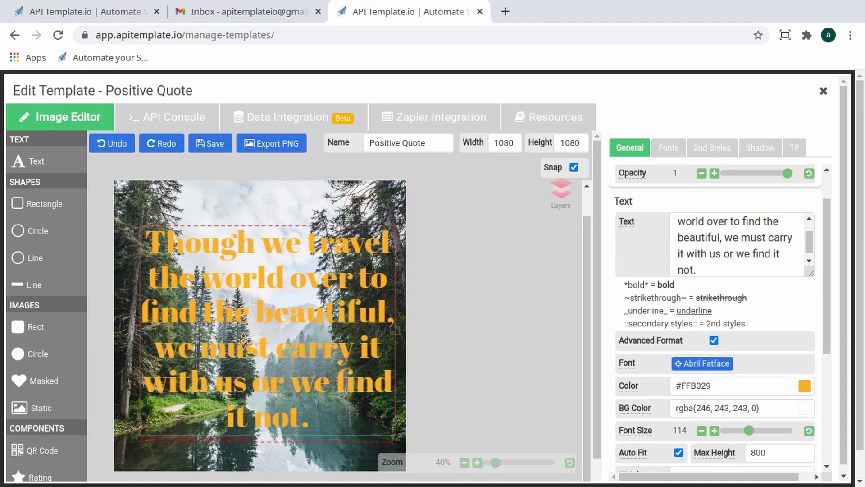
- Rename the text element from text_1 to text_quote
{"action": "scroll", "coordinate": [731, 279], "scroll_direction": "up", "scroll_amount": 1}
{"action": "left_click", "coordinate": [719, 177]}
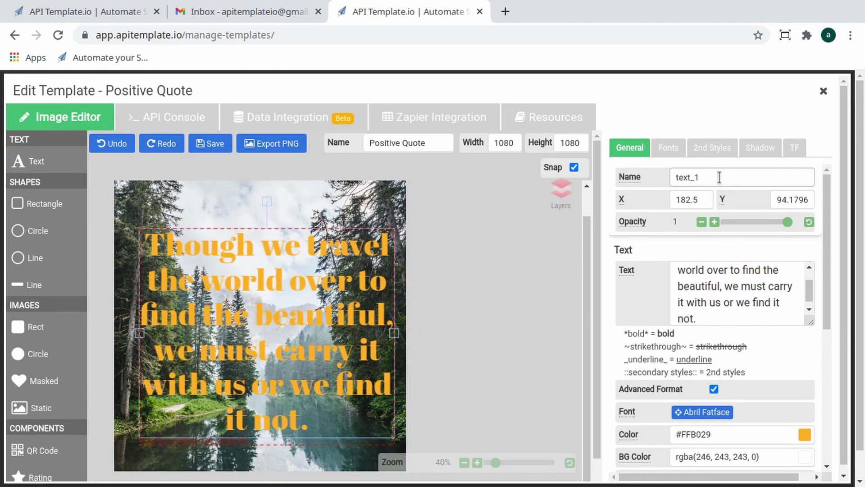
{"action": "key", "text": "BackSpace"}
{"action": "type", "text": "quote"}
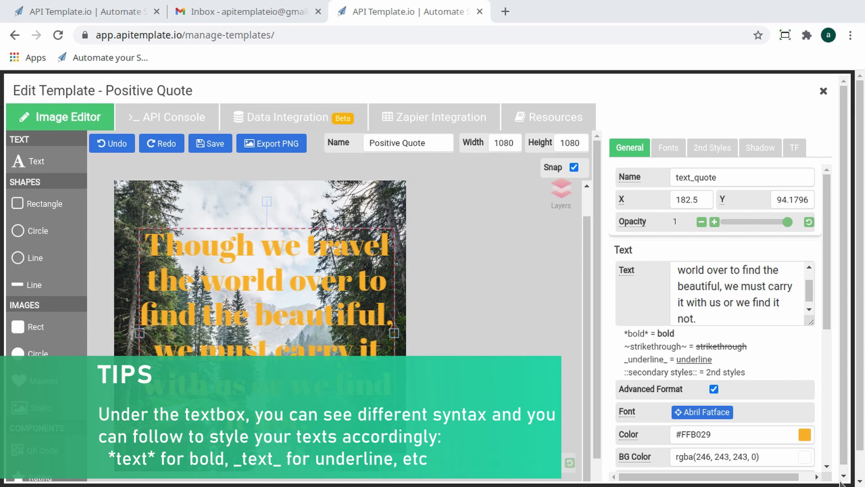
- Set the quote text colour to white #FFFFFF
{"action": "left_click", "coordinate": [805, 435]}
{"action": "left_click", "coordinate": [680, 464]}
{"action": "left_click", "coordinate": [647, 447]}
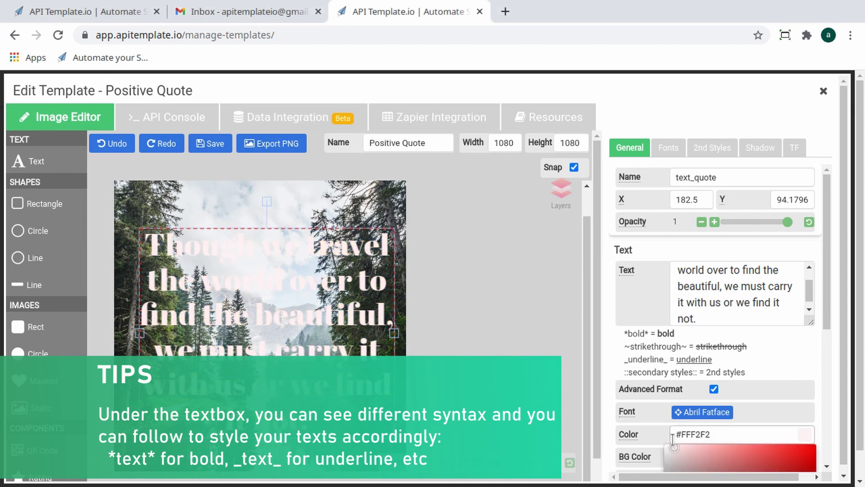
{"action": "scroll", "coordinate": [721, 361], "scroll_direction": "down", "scroll_amount": 1}
{"action": "scroll", "coordinate": [794, 295], "scroll_direction": "down", "scroll_amount": 3}
- Give the quote a rgba(88, 88, 88, 0.68) background, narrow its box slightly, and save the template
{"action": "left_click", "coordinate": [805, 279]}
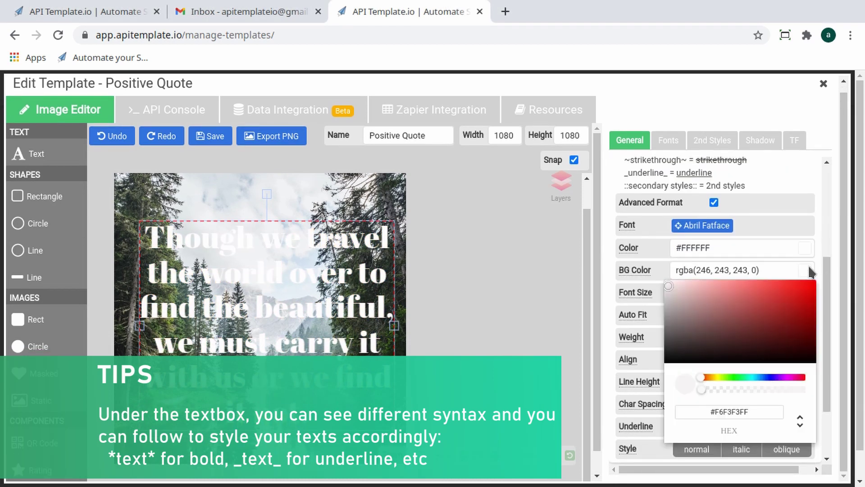
{"action": "left_click_drag", "start_coordinate": [669, 347], "coordinate": [668, 324]}
{"action": "left_click", "coordinate": [762, 390]}
{"action": "left_click_drag", "start_coordinate": [761, 392], "coordinate": [753, 393]}
{"action": "left_click", "coordinate": [668, 343]}
{"action": "left_click_drag", "start_coordinate": [669, 343], "coordinate": [661, 339]}
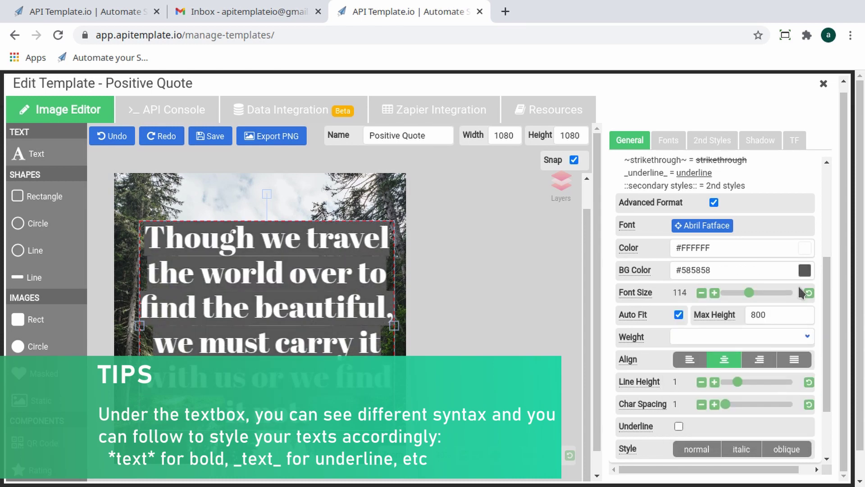
{"action": "left_click", "coordinate": [805, 271]}
{"action": "left_click", "coordinate": [772, 391]}
{"action": "left_click", "coordinate": [385, 339]}
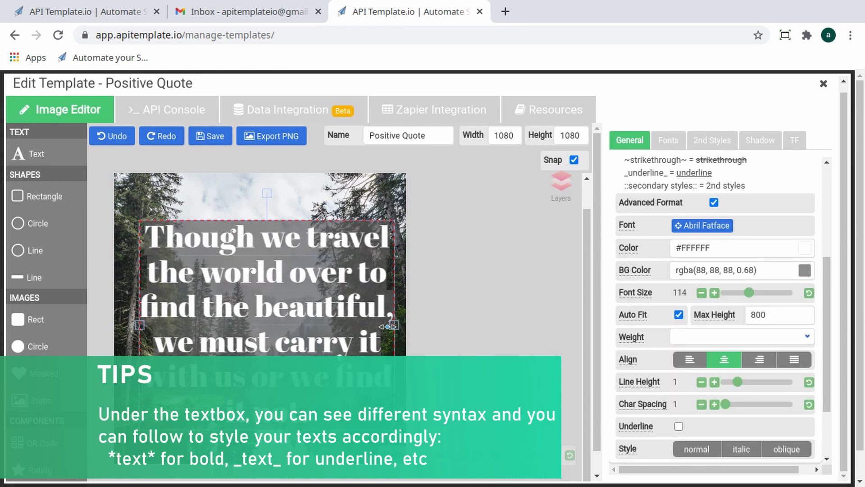
{"action": "left_click_drag", "start_coordinate": [394, 324], "coordinate": [384, 321]}
{"action": "left_click", "coordinate": [220, 137]}
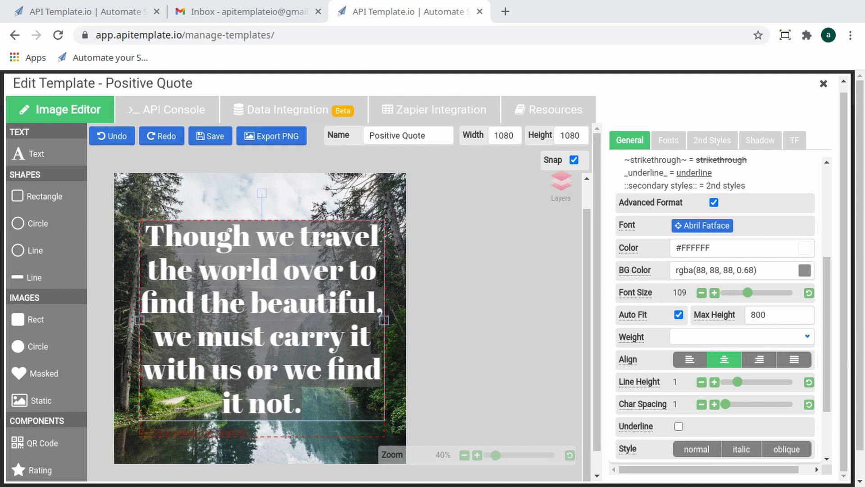
- In the API Console, preview the template at 30% zoom and generate JSON overrides for rect-image_1 and text_quote
{"action": "left_click", "coordinate": [153, 107]}
{"action": "left_click", "coordinate": [53, 136]}
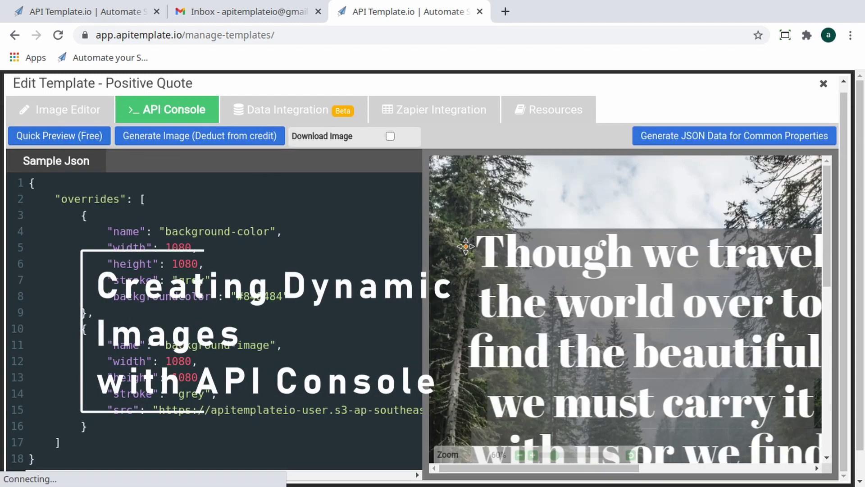
{"action": "left_click", "coordinate": [520, 455]}
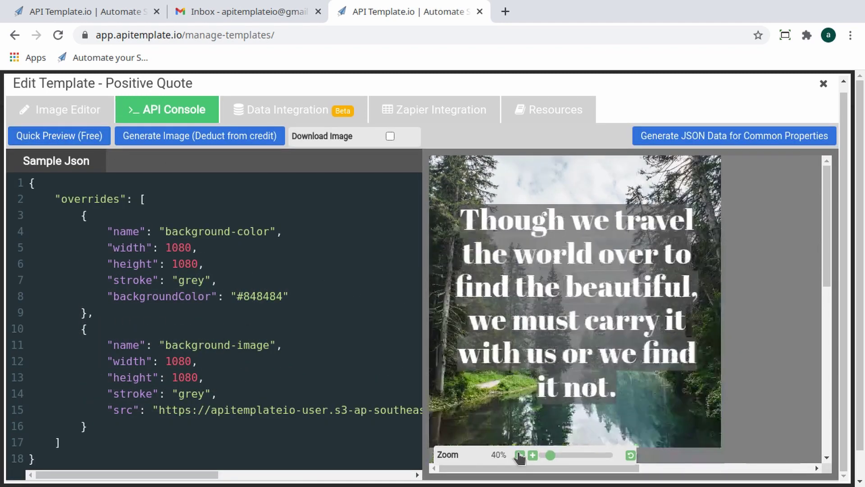
{"action": "left_click", "coordinate": [691, 138]}
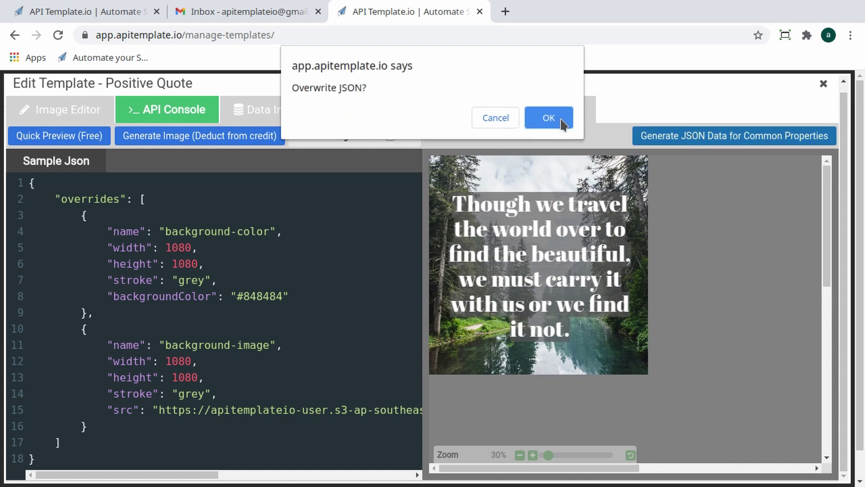
{"action": "left_click", "coordinate": [558, 119]}
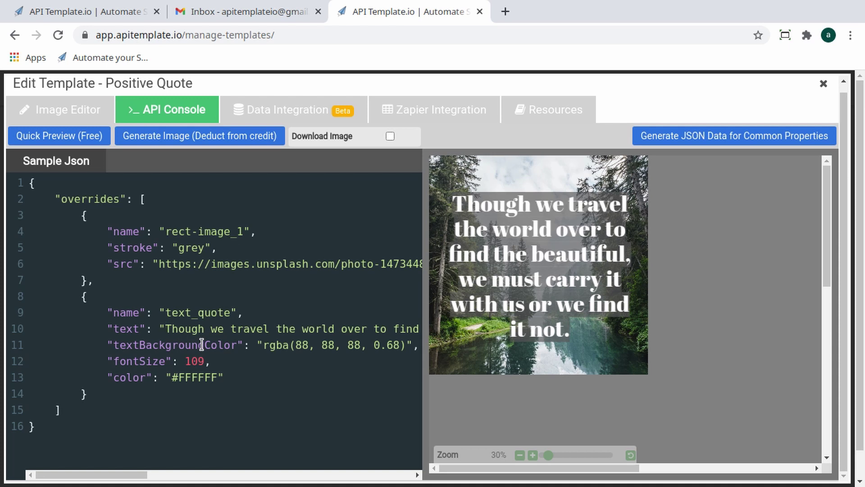
- Paste 'Love of beauty is taste. The creation of beauty is art.' over the text_quote value on line 10, then Quick Preview it
{"action": "key", "text": "shift+End"}
{"action": "key", "text": "shift+Left"}
{"action": "key", "text": "shift+Left"}
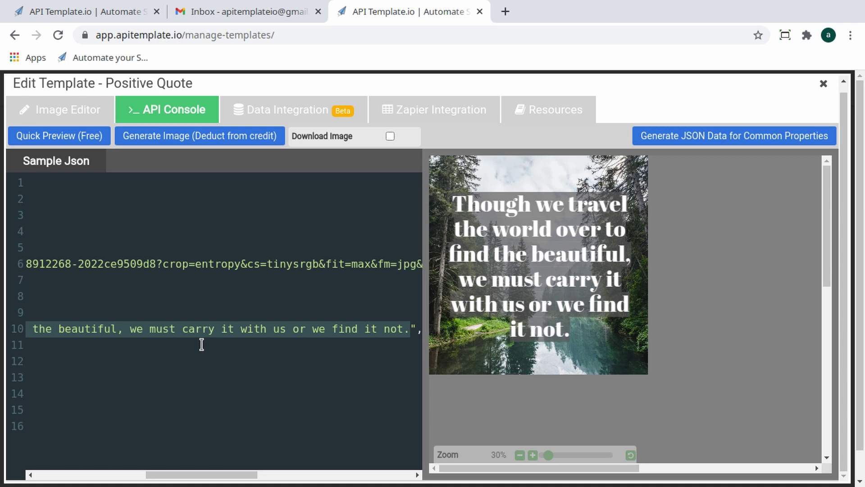
{"action": "key", "text": "ctrl+v"}
{"action": "left_click_drag", "start_coordinate": [207, 476], "coordinate": [98, 475]}
{"action": "left_click", "coordinate": [68, 145]}
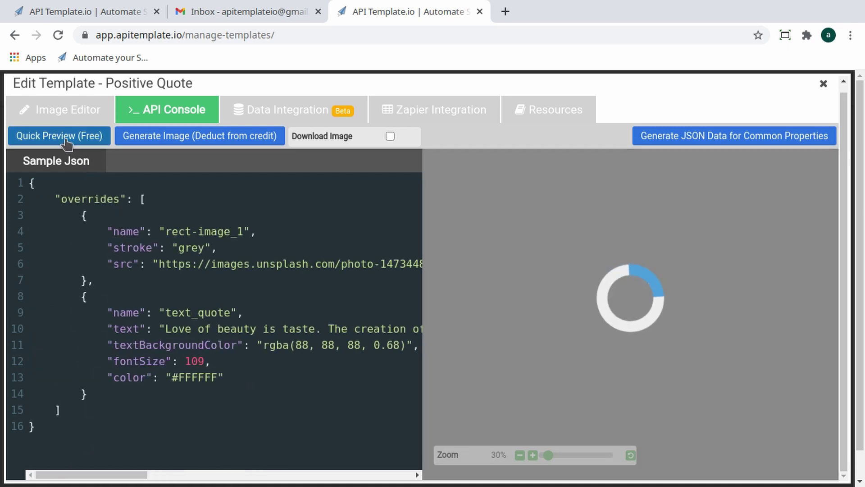